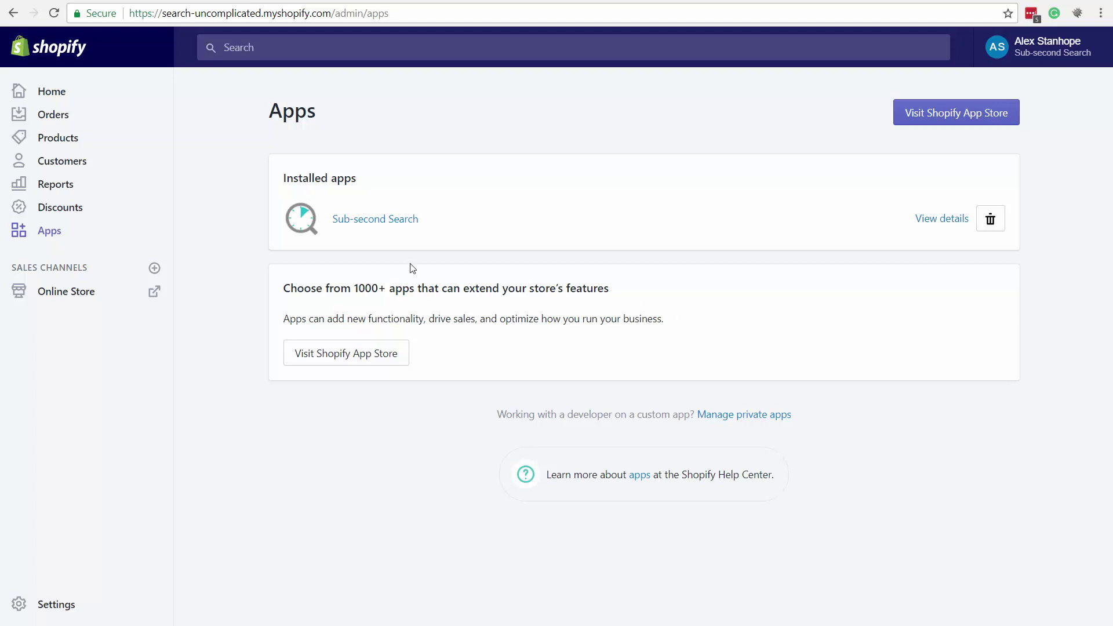
- Open Sub-second Search from the installed apps list to reach its admin console
left_click(369, 226)
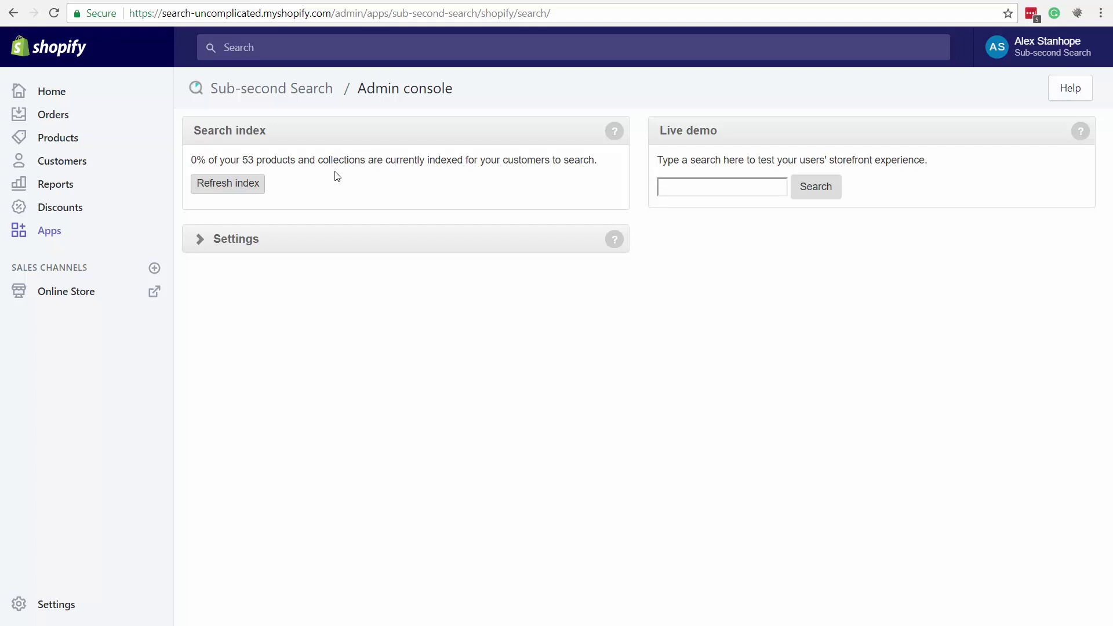
- Refresh the search index until all 53 products and collections are indexed
left_click(238, 191)
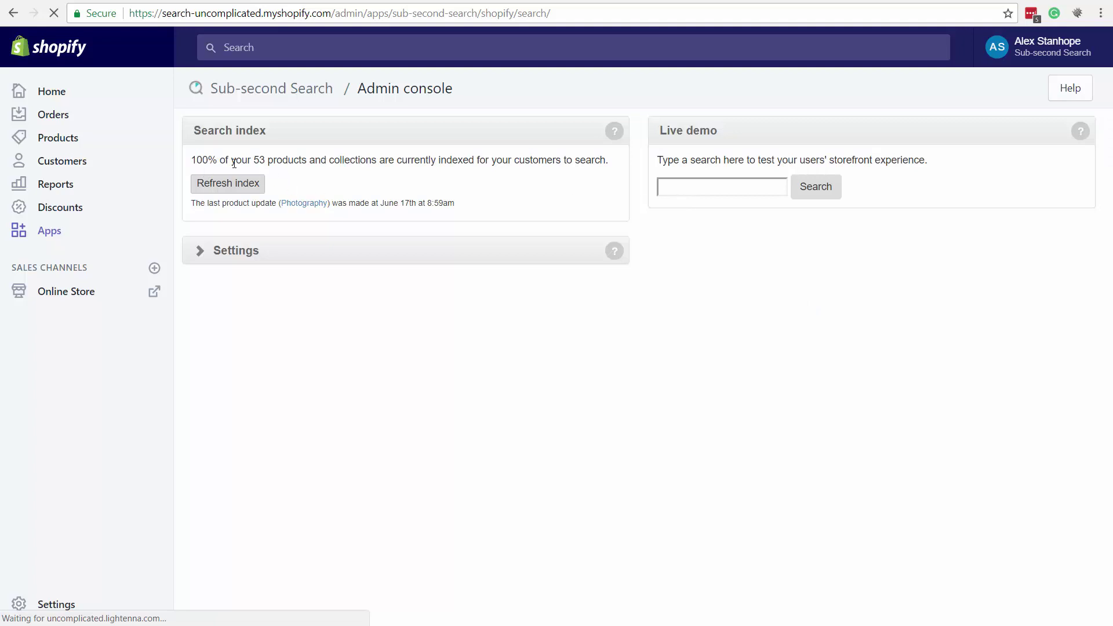
- Search 'came' in the live demo box to show instant camera results
left_click(695, 187)
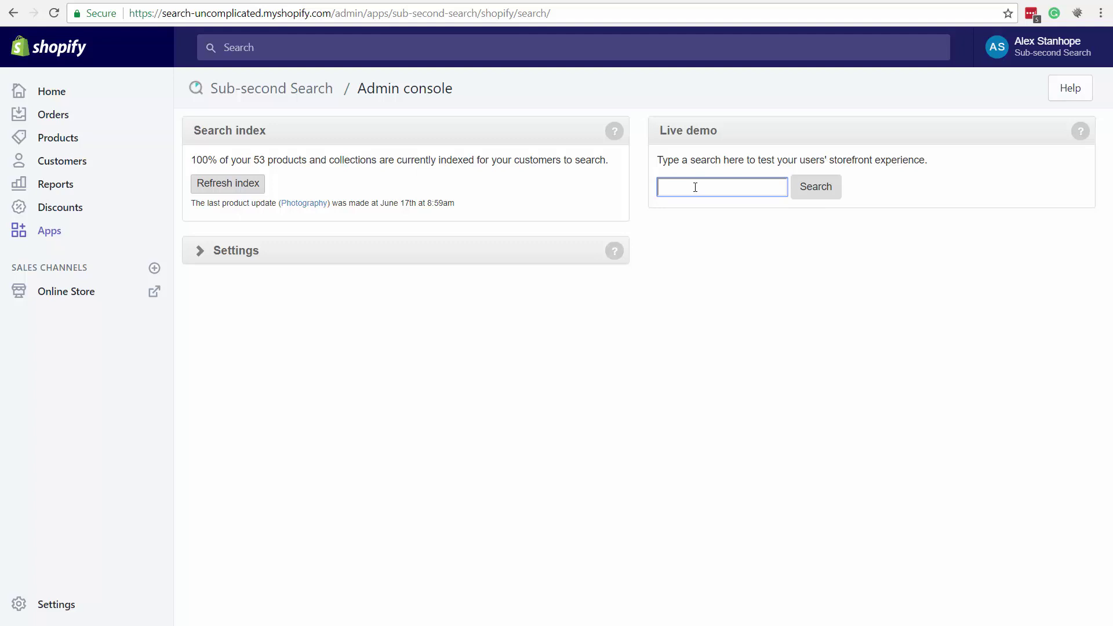
type("cam")
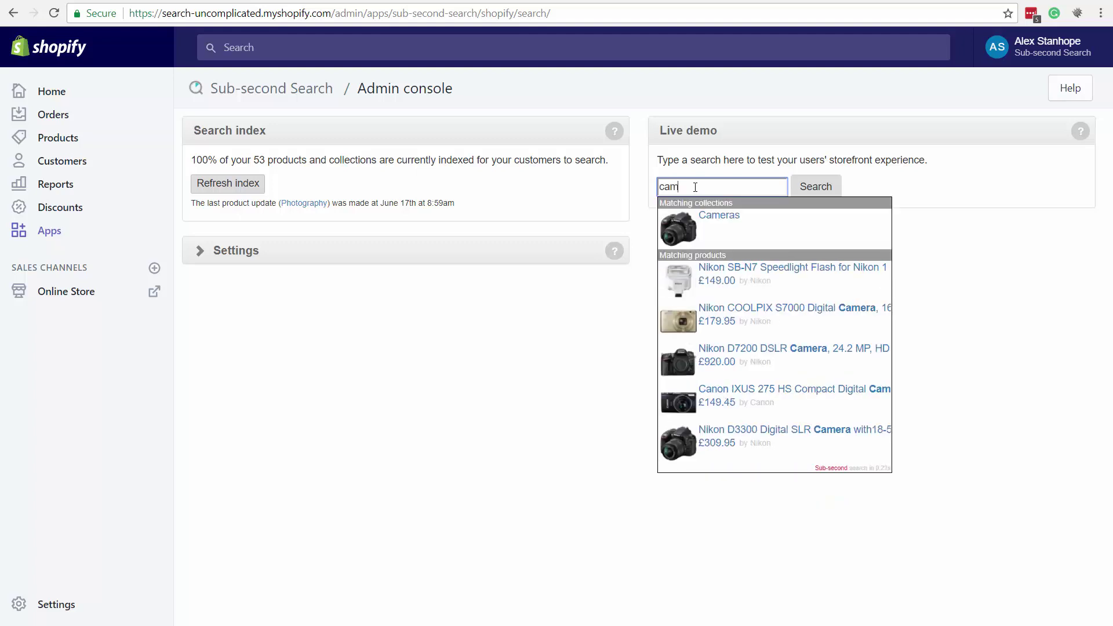
type("e")
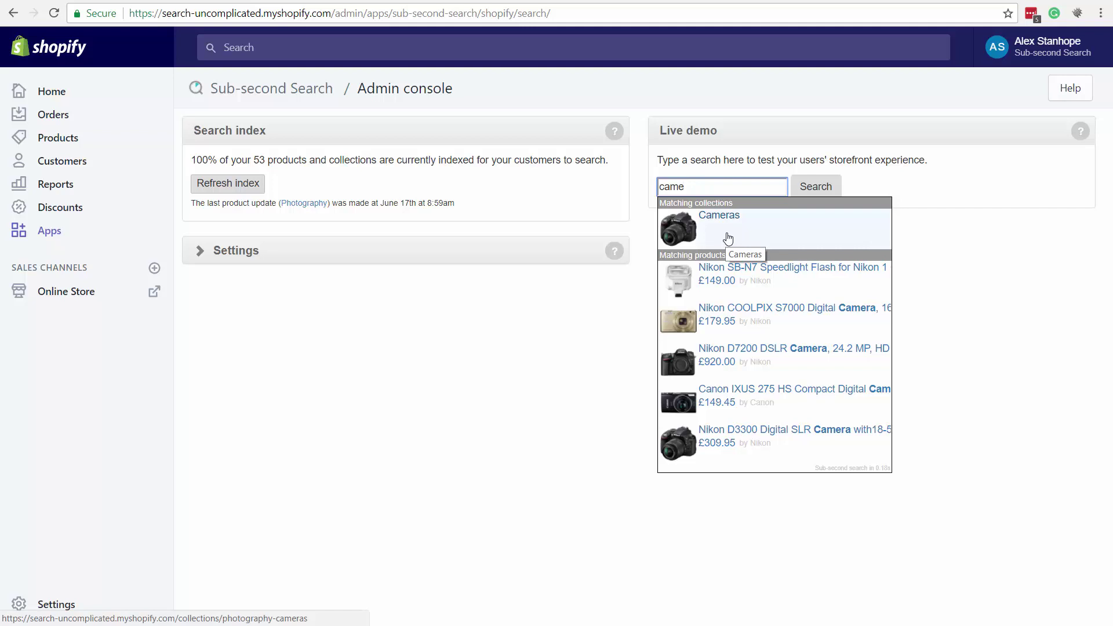
- Open the Cameras matching collection, showing its 6 products on the storefront
left_click(728, 239)
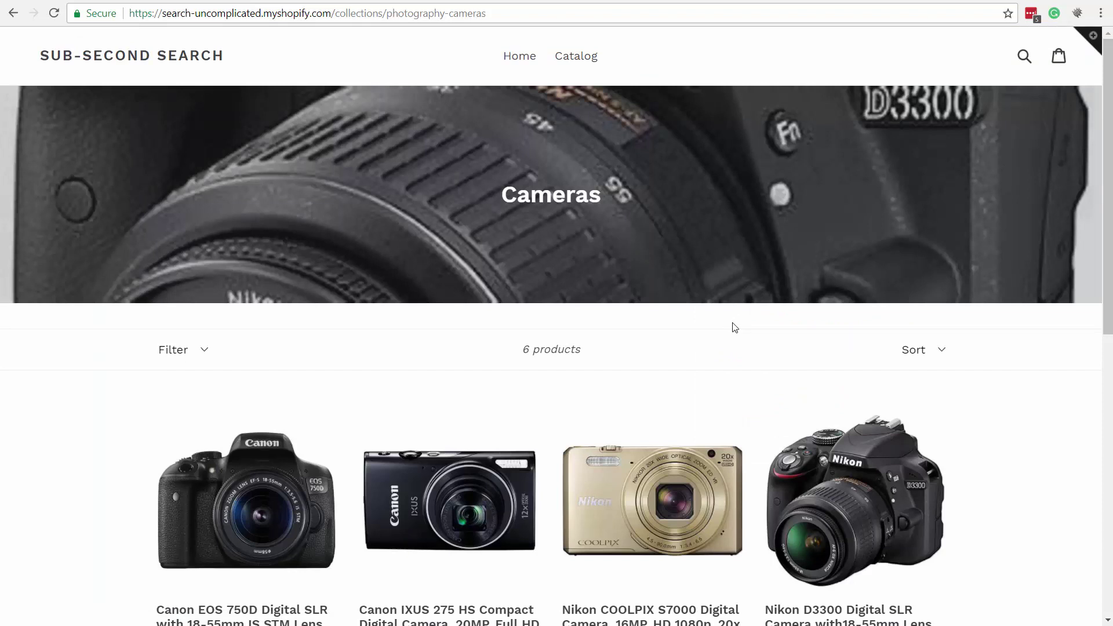
- Search the storefront for 'camera' and open the Canon IXUS 275 HS product (£149.45)
left_click(1024, 54)
type("camera")
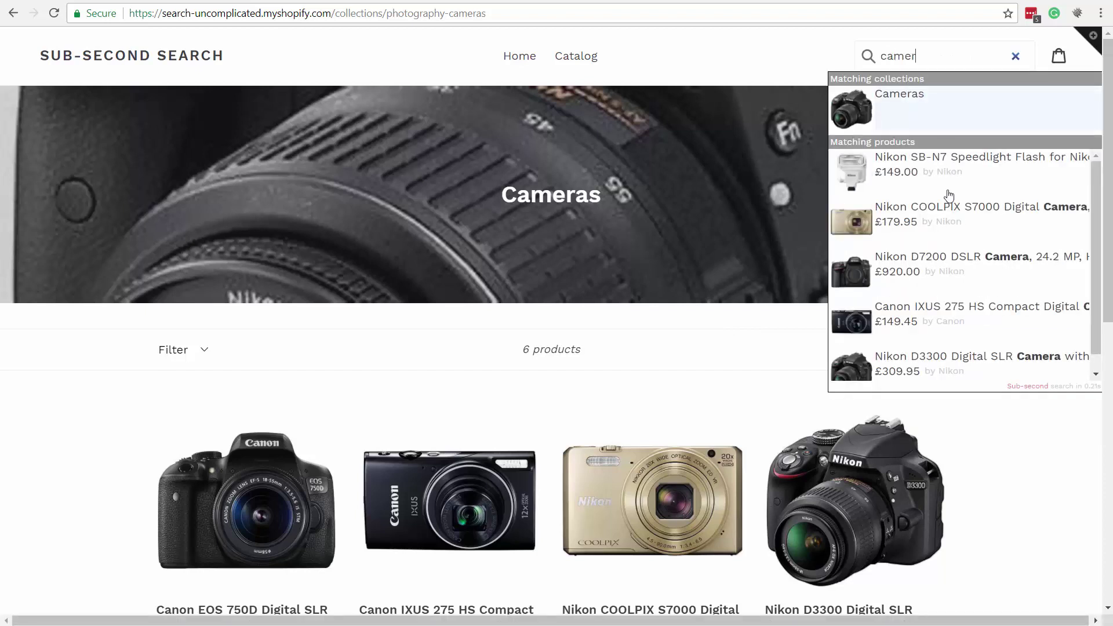
scroll(938, 193, "down", 1)
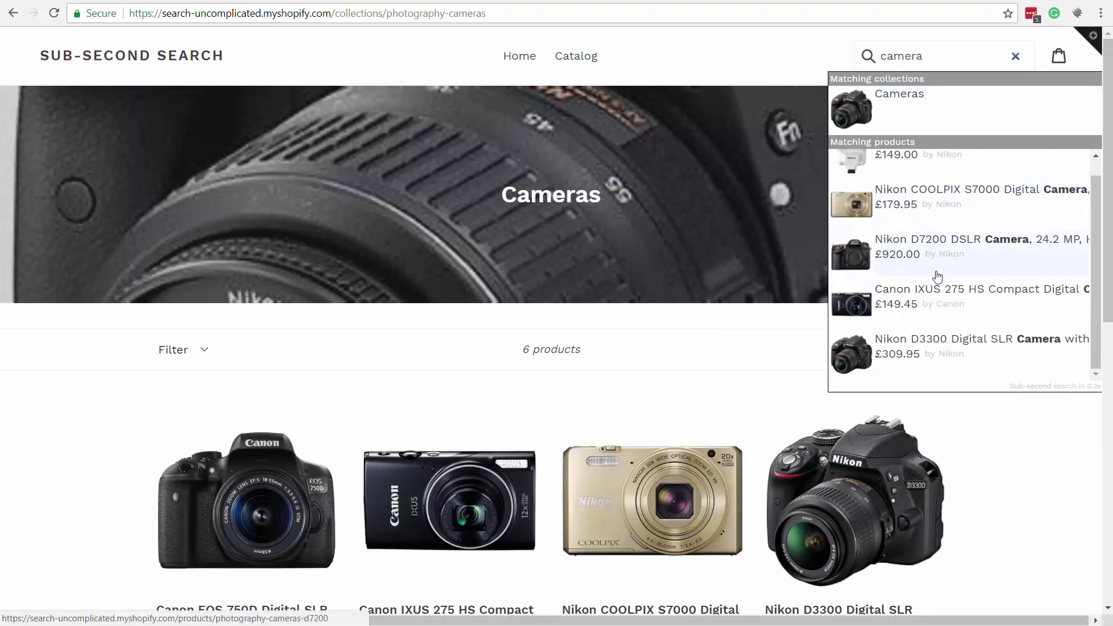
left_click(933, 306)
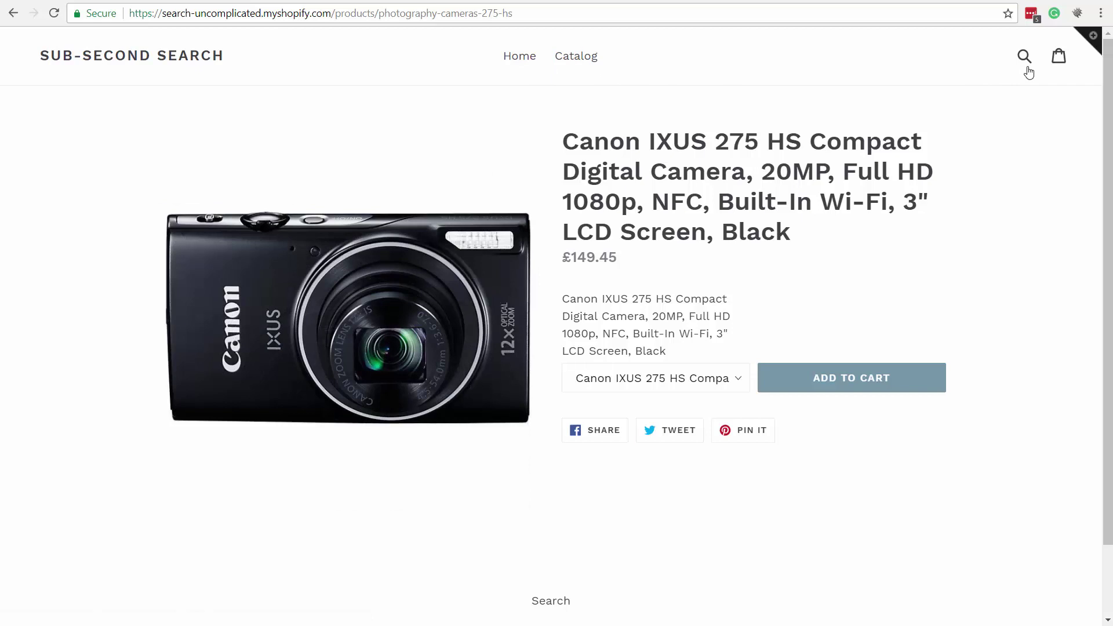
- Search 'la', open the Samsung Xpress C430W printer, then return to the homepage
left_click(1024, 57)
type("la")
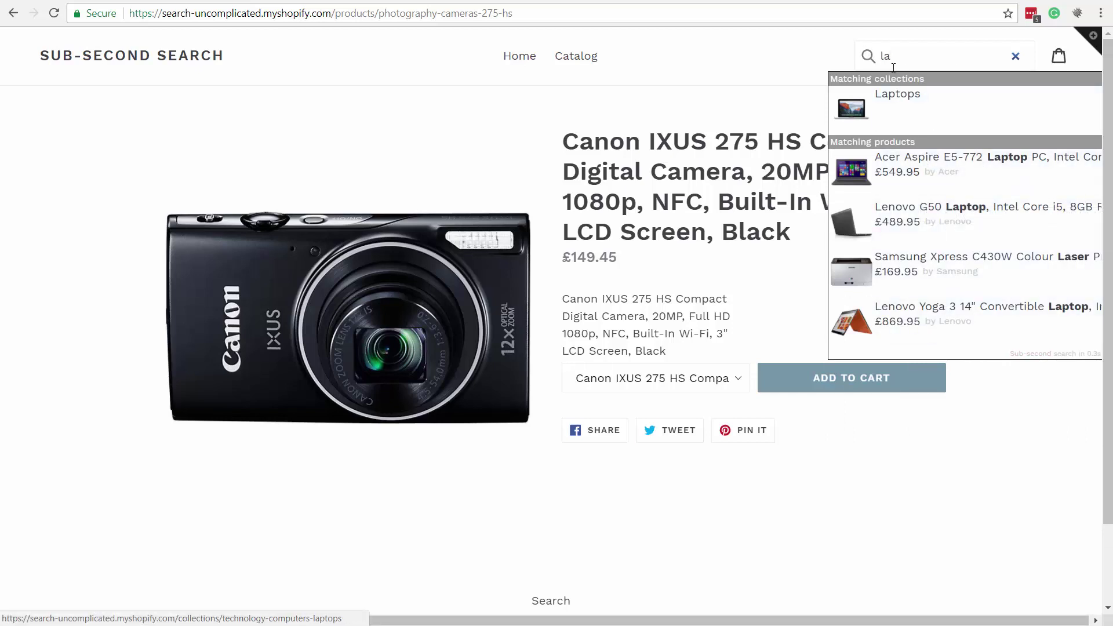
left_click(935, 277)
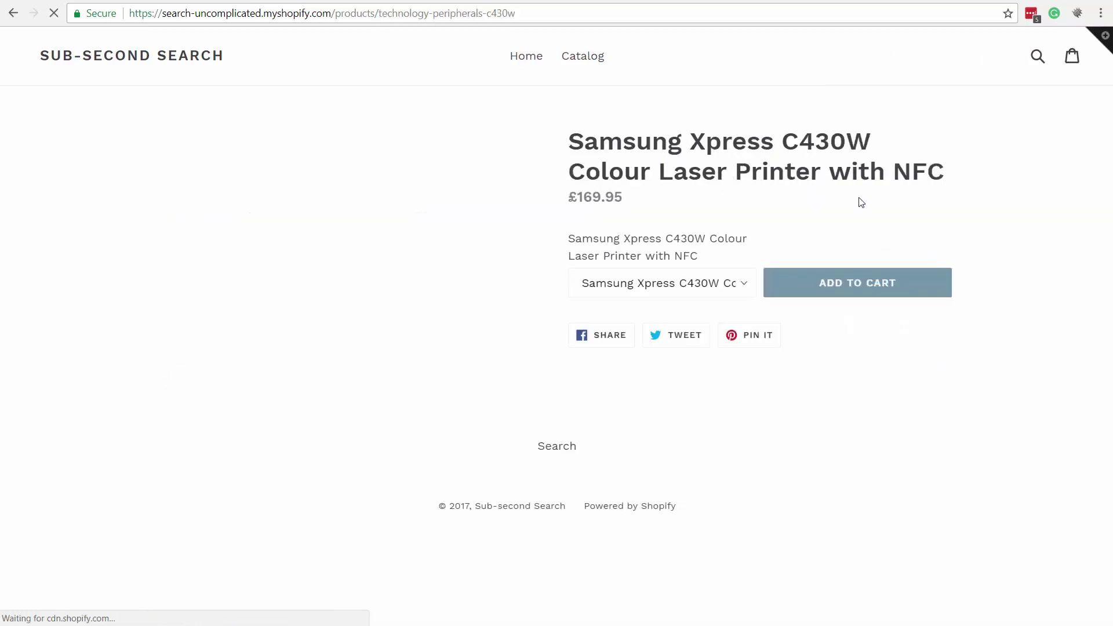
left_click(522, 55)
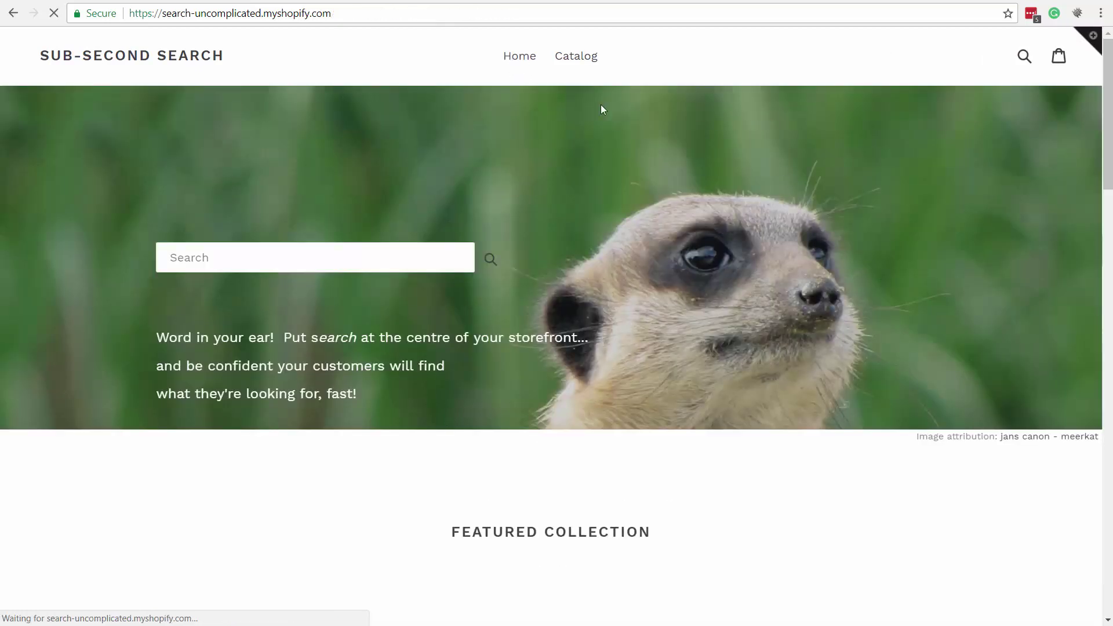